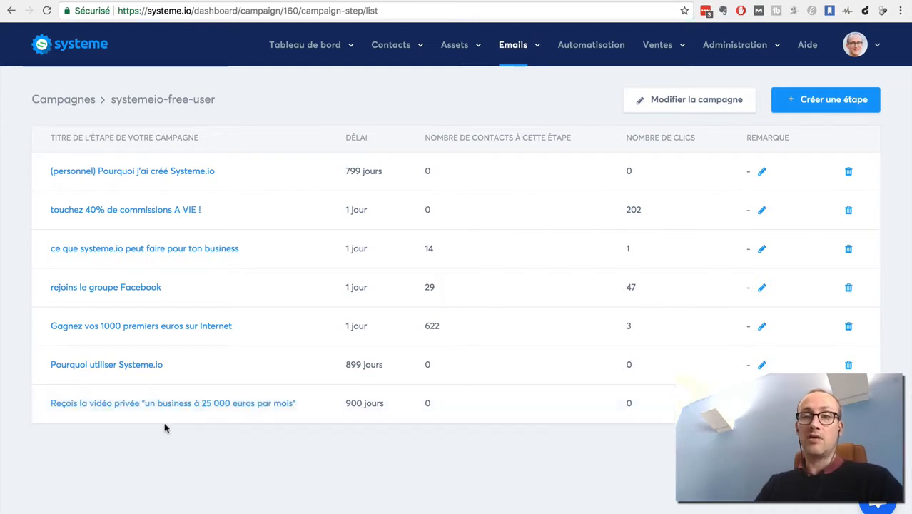
Step: Open the campaign email 'Reçois la vidéo privée "un business à 25 000 euros par mois"' for editing and go to its body
click(116, 406)
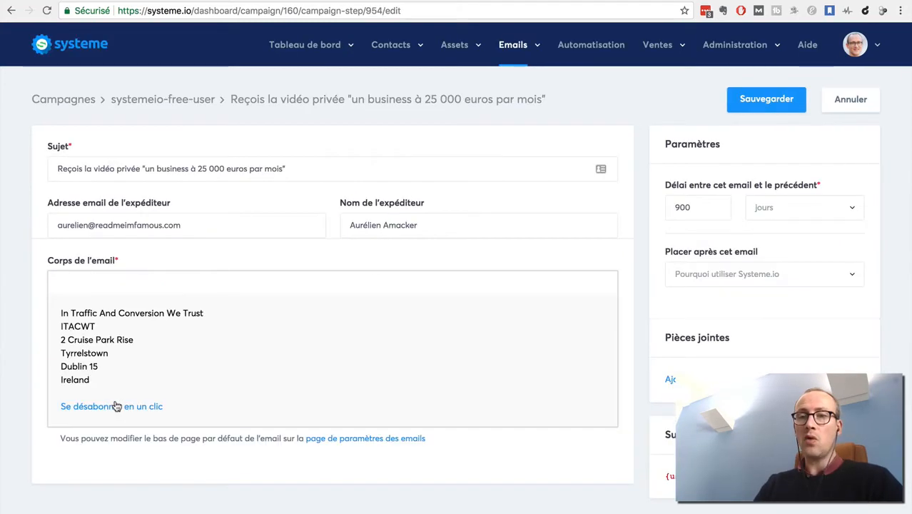
scroll(31, 368, down, 1)
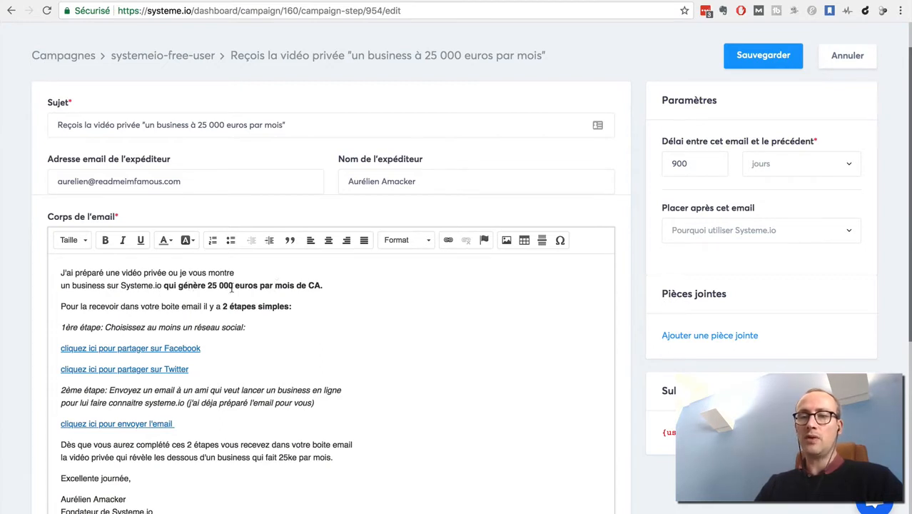
scroll(26, 355, down, 1)
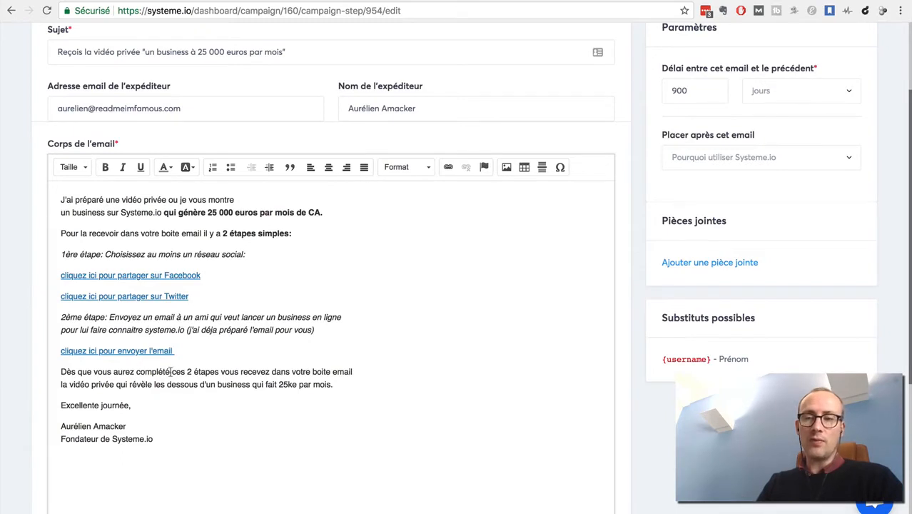
Step: Correct "recevez" to "recevrez" in the email's closing paragraph and make "les dessous d'un business qui fait 25ke par mois." bold
click(264, 371)
text(r)
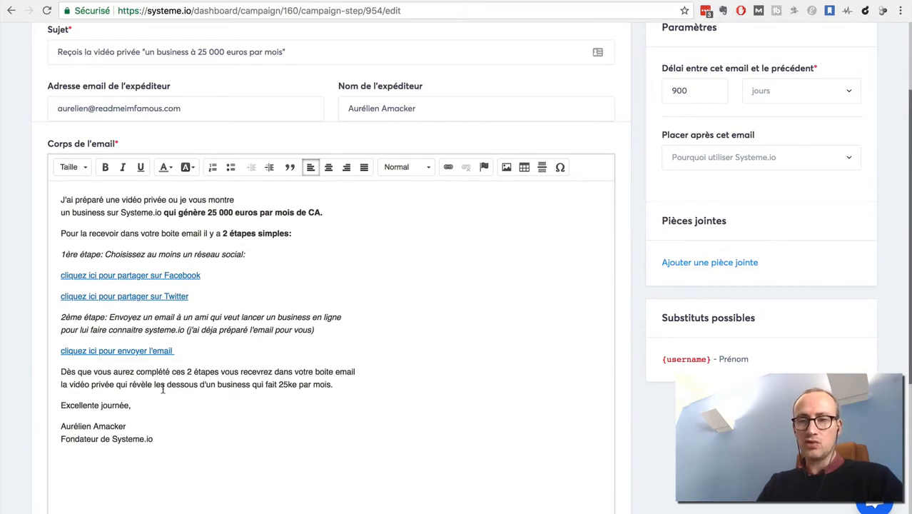
drag(153, 384, 345, 384)
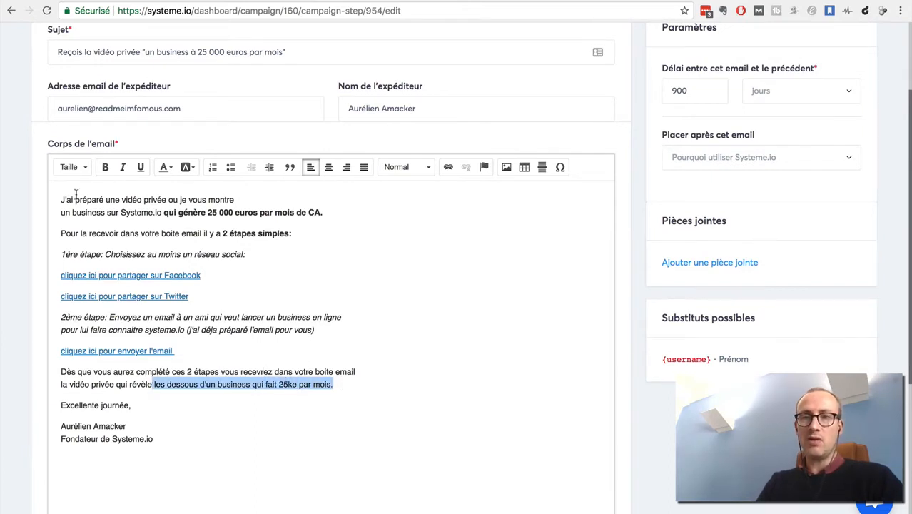
click(105, 167)
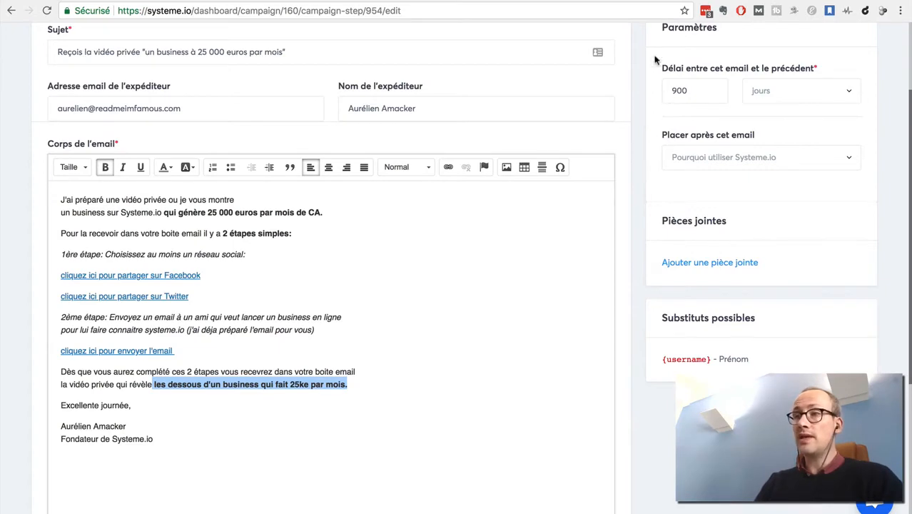
Step: Switch to Share Link Generator and review its introduction and the Facebook and Twitter link forms
key(ctrl+Tab)
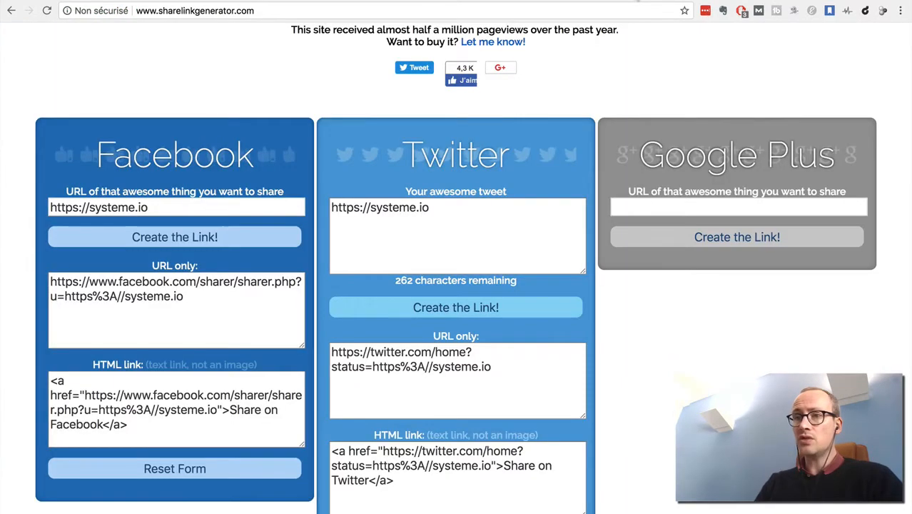
scroll(859, 126, up, 3)
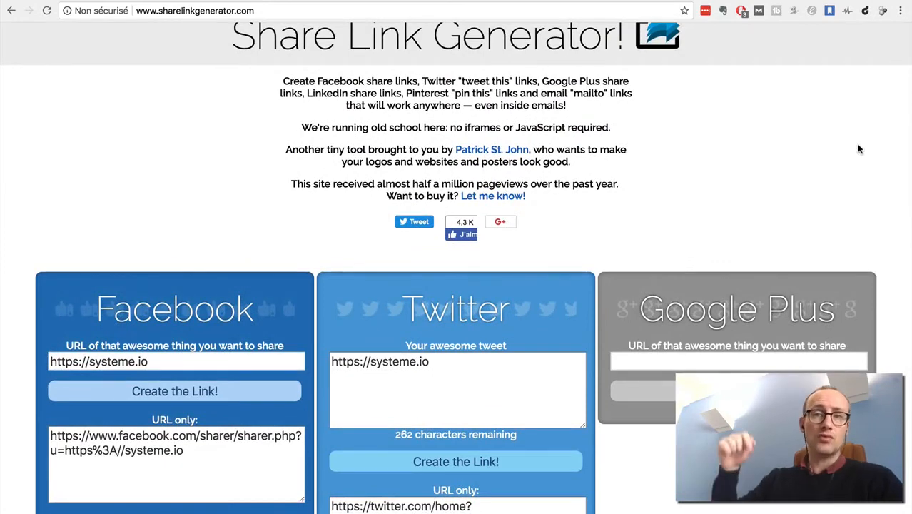
scroll(859, 150, up, 1)
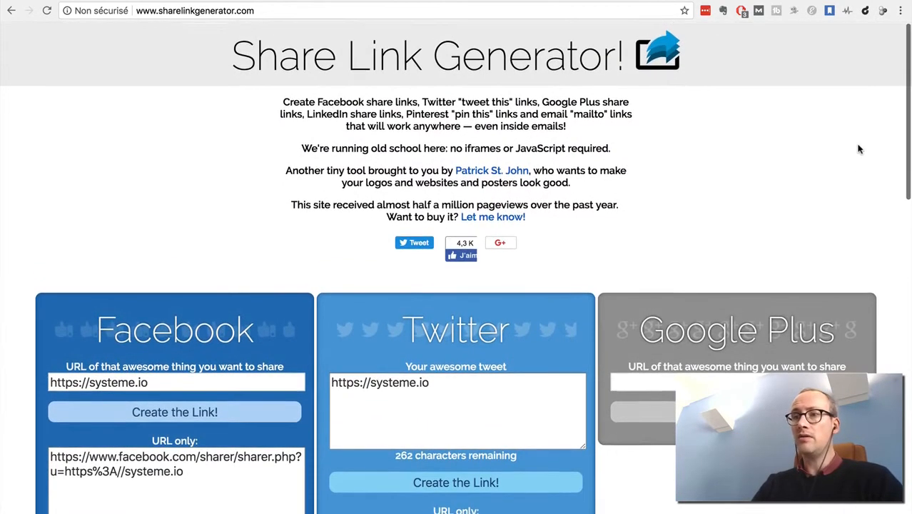
scroll(860, 149, down, 3)
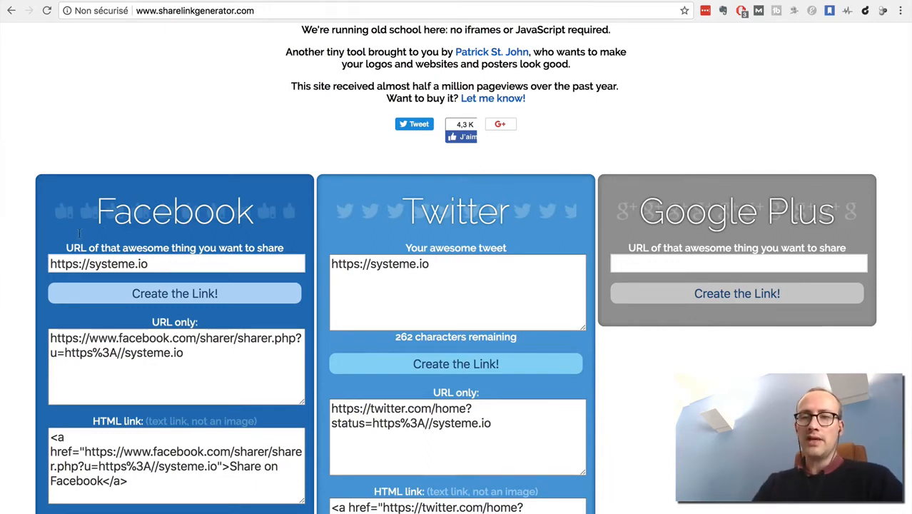
scroll(29, 301, down, 2)
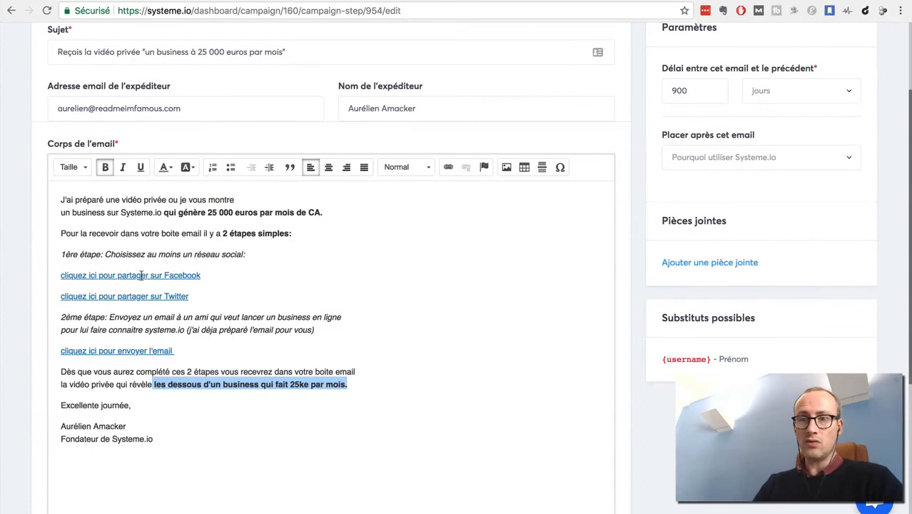
Step: Inspect the URL behind the "cliquez ici pour partager sur Facebook" link in the campaign email without changing it
click(141, 275)
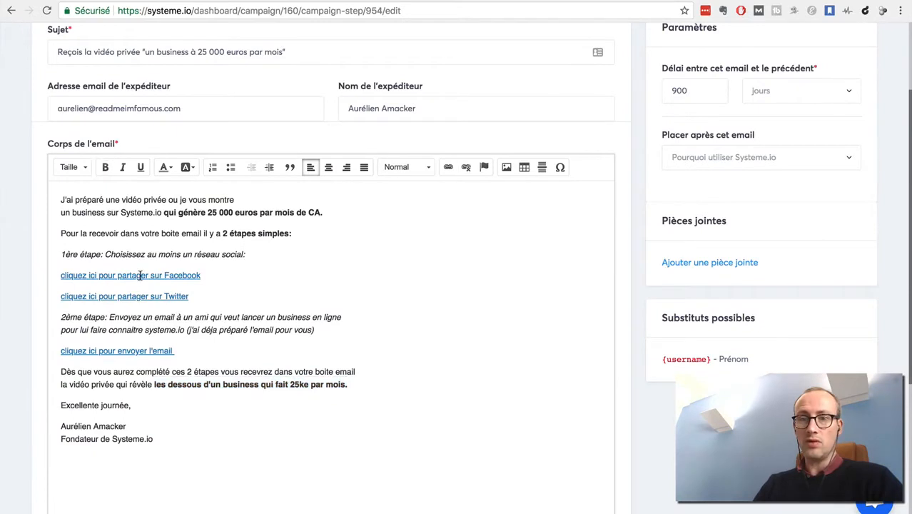
click(446, 167)
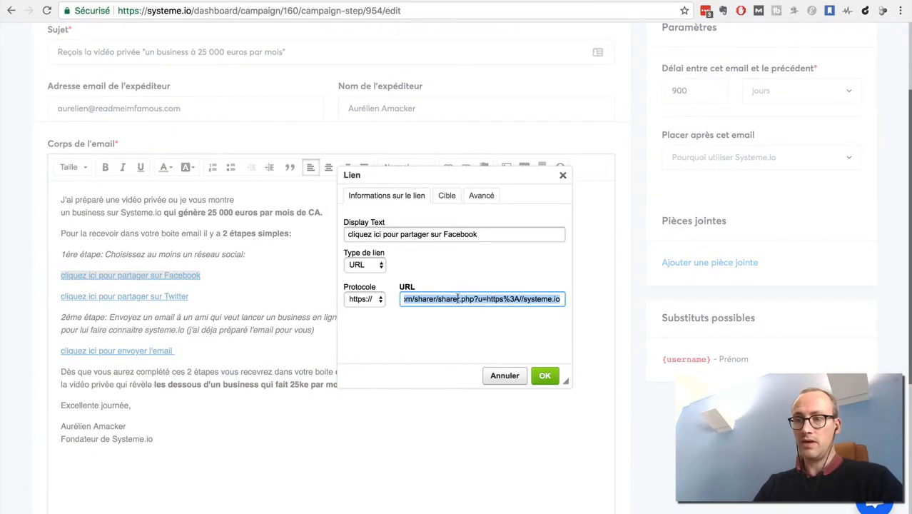
click(504, 376)
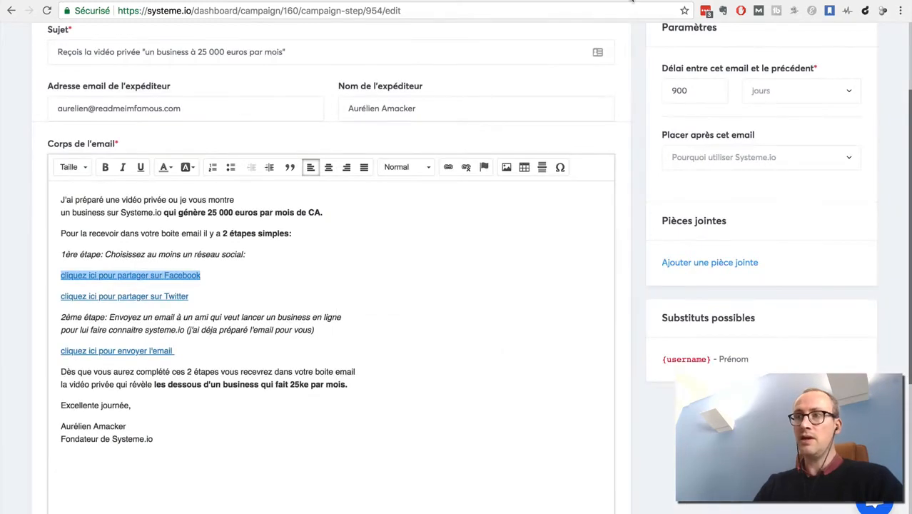
Step: Return to Share Link Generator and examine the Email form's subject, CC, body and generated mailto link
click(634, 1)
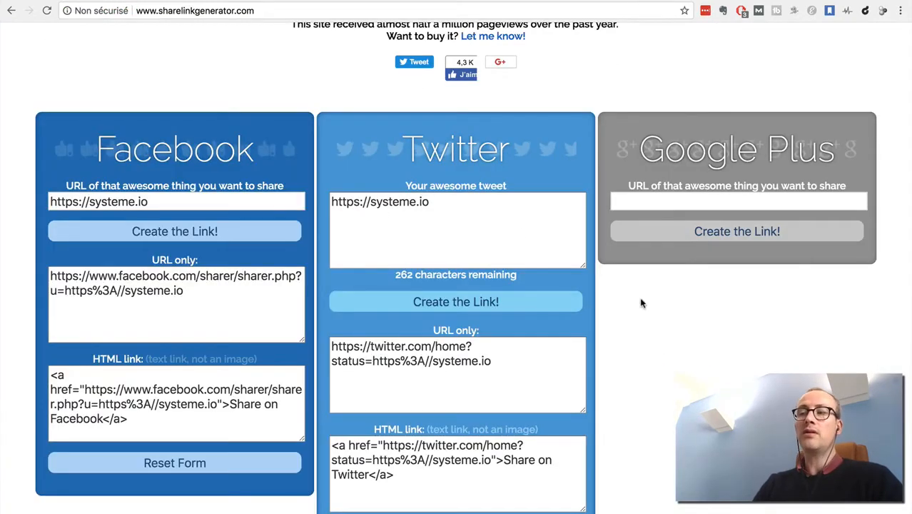
scroll(769, 311, down, 3)
scroll(769, 310, up, 3)
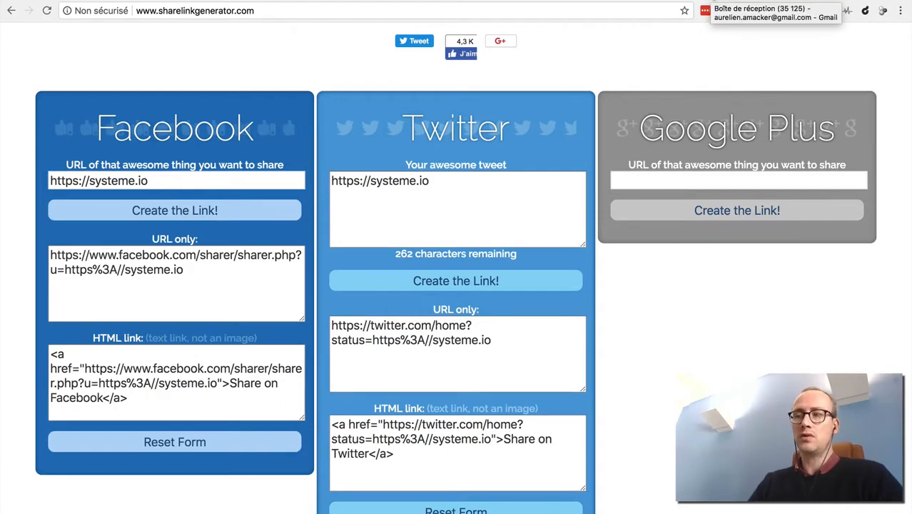
scroll(723, 319, down, 10)
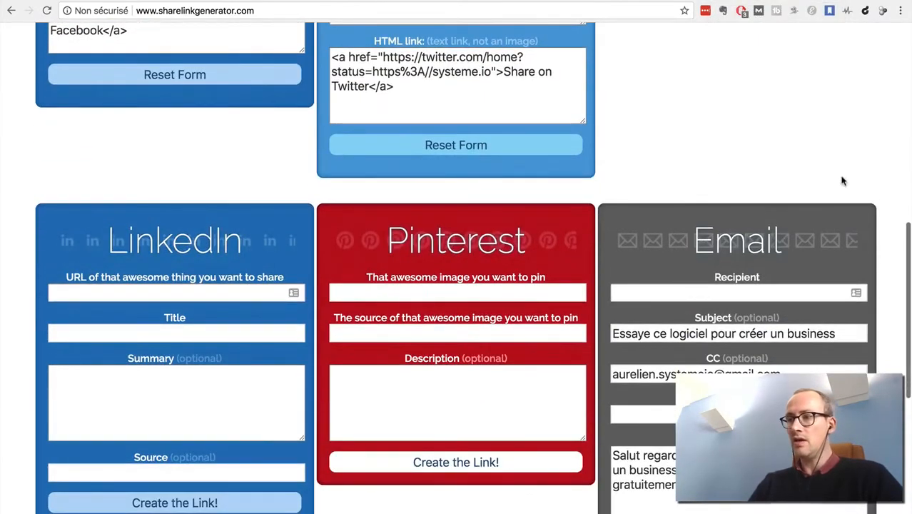
scroll(843, 182, down, 4)
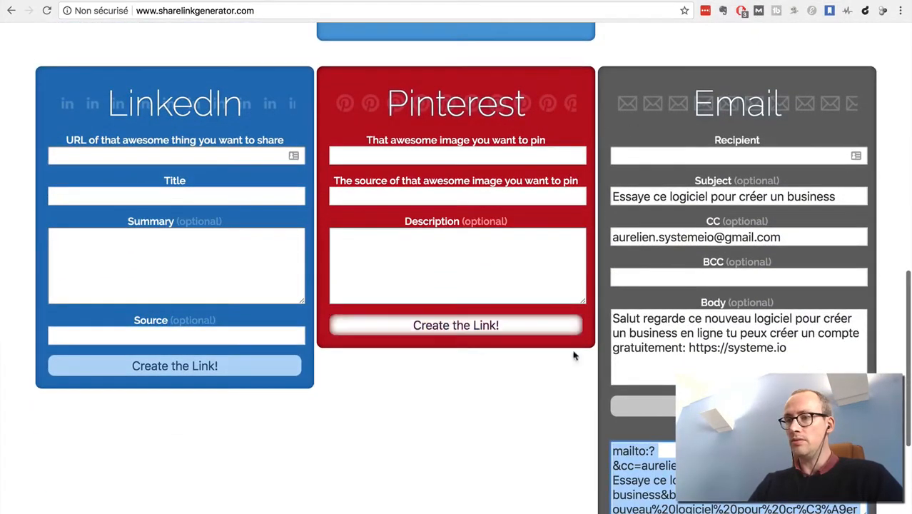
scroll(572, 364, down, 2)
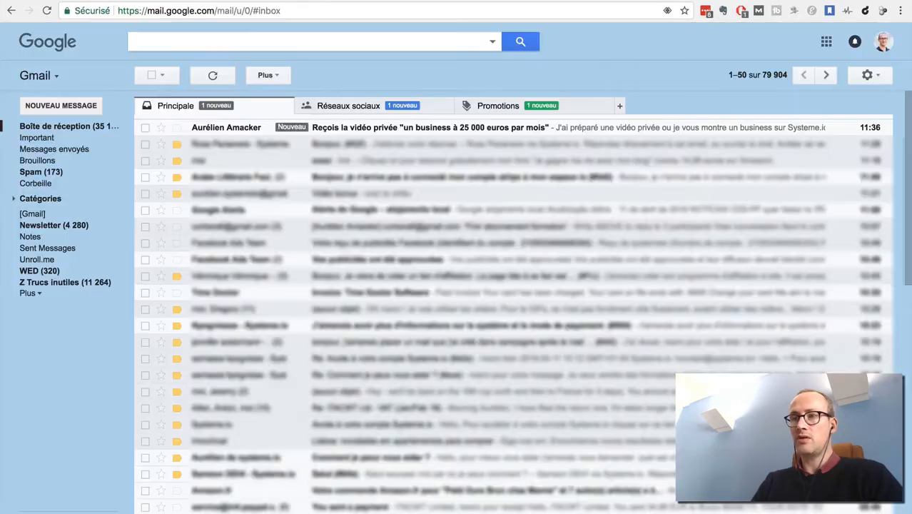
Step: In Gmail, follow the Facebook share link in the received private-video email and enter "regardez ca" as the post text
click(501, 129)
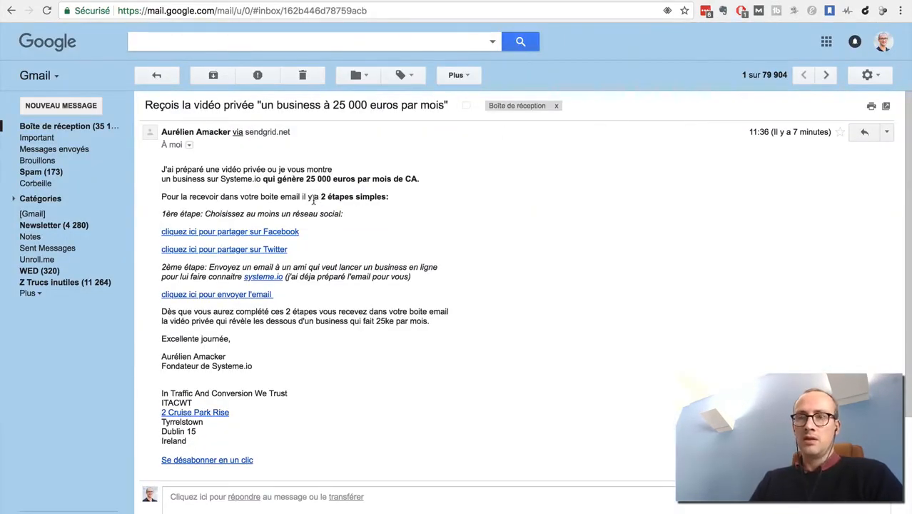
click(243, 235)
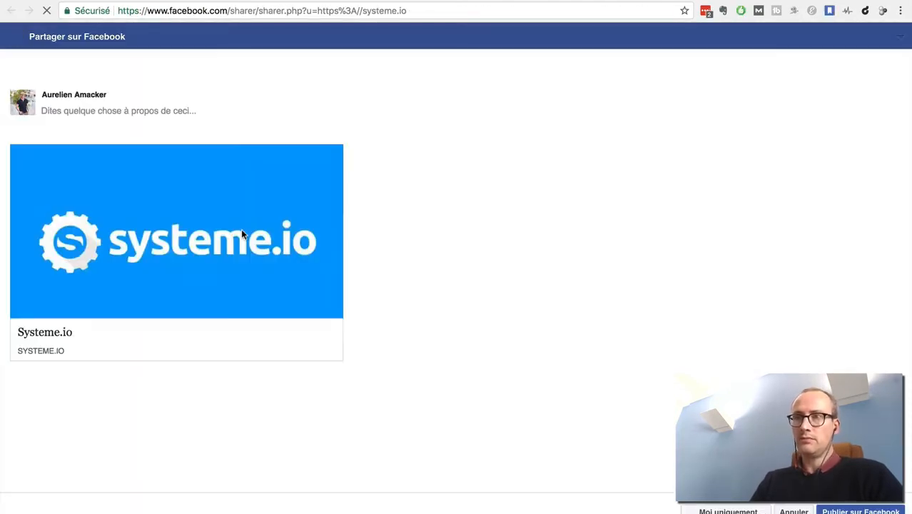
click(99, 111)
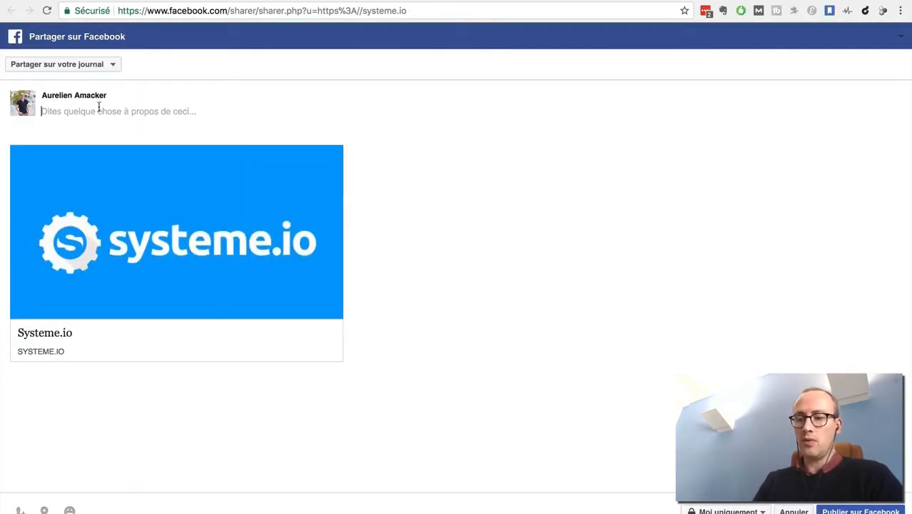
text(regardez ca)
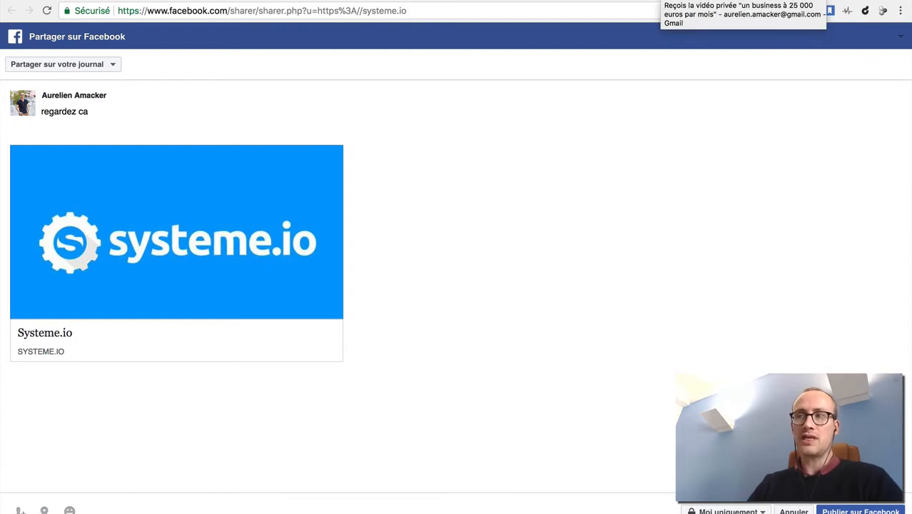
Step: Test the Twitter share link from the received email, view the prefilled tweet and return to Gmail
click(660, 0)
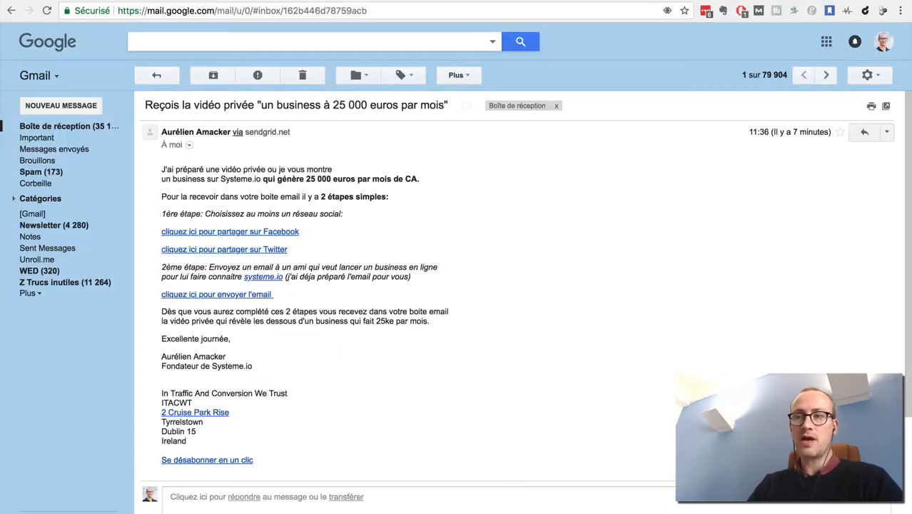
click(234, 253)
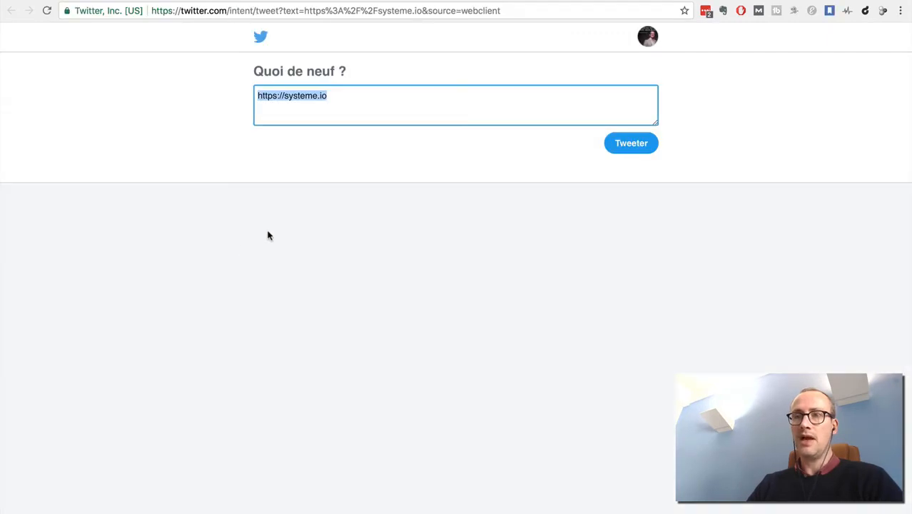
click(705, 1)
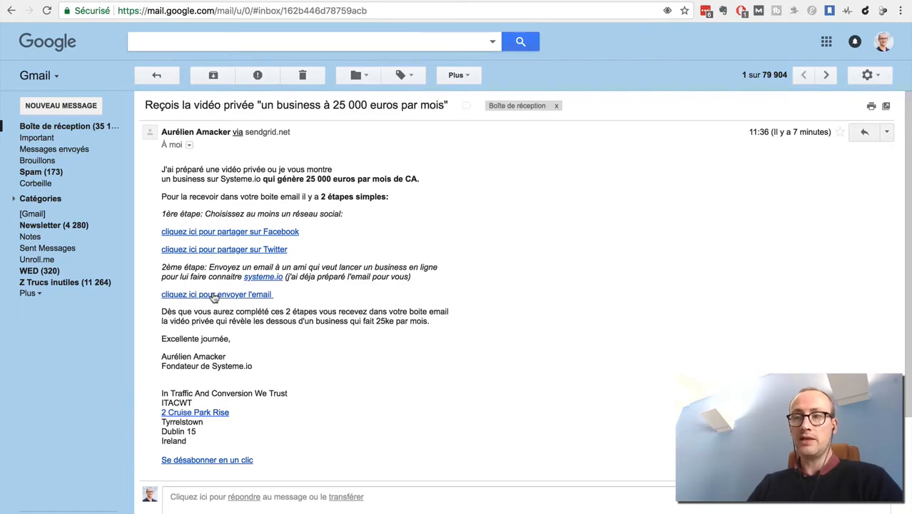
Step: Open the prefilled email from the "cliquez ici pour envoyer l'email" link, add the recipient's address and send it
click(214, 295)
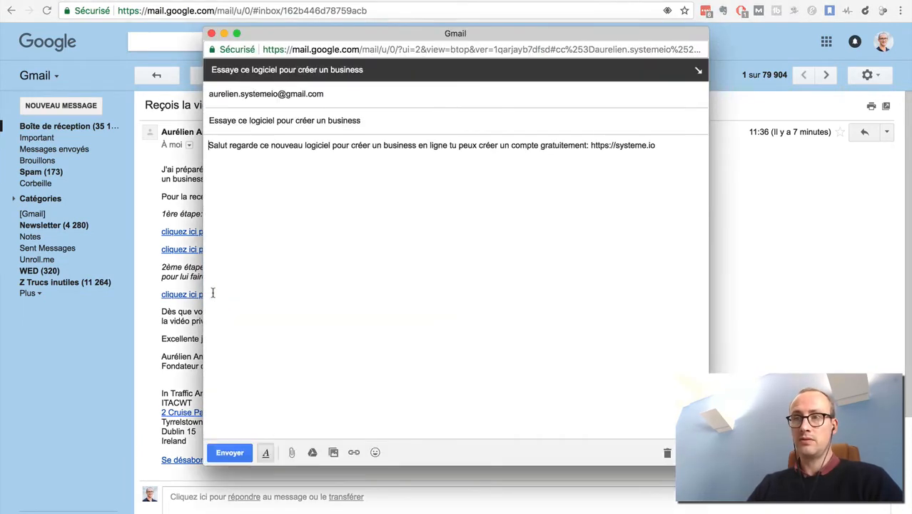
click(328, 94)
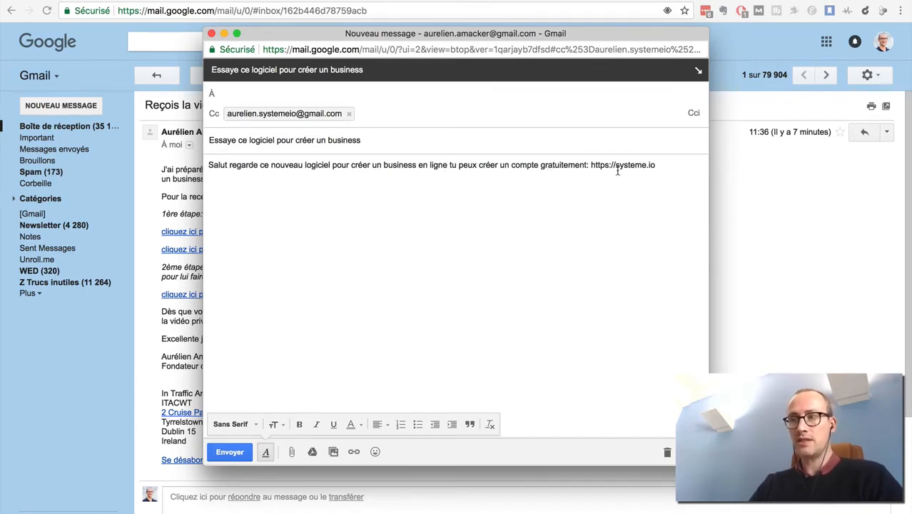
text(aurelien)
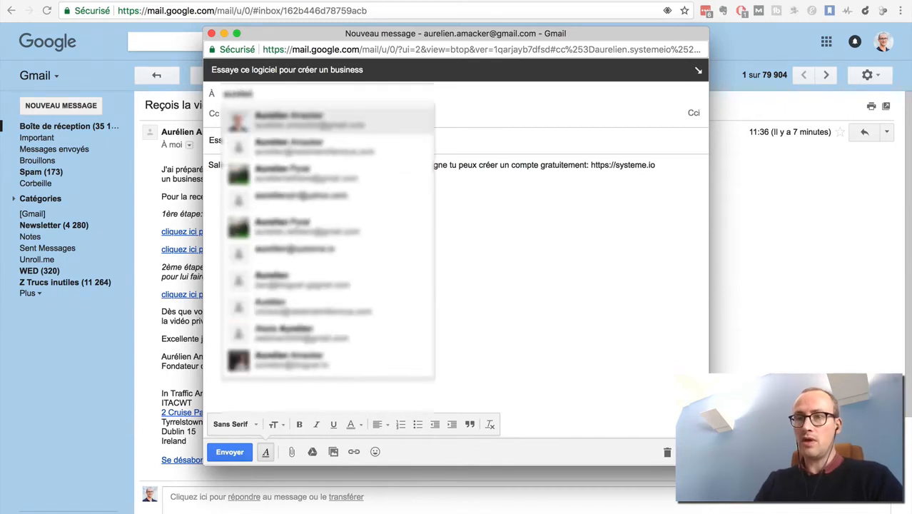
key(Return)
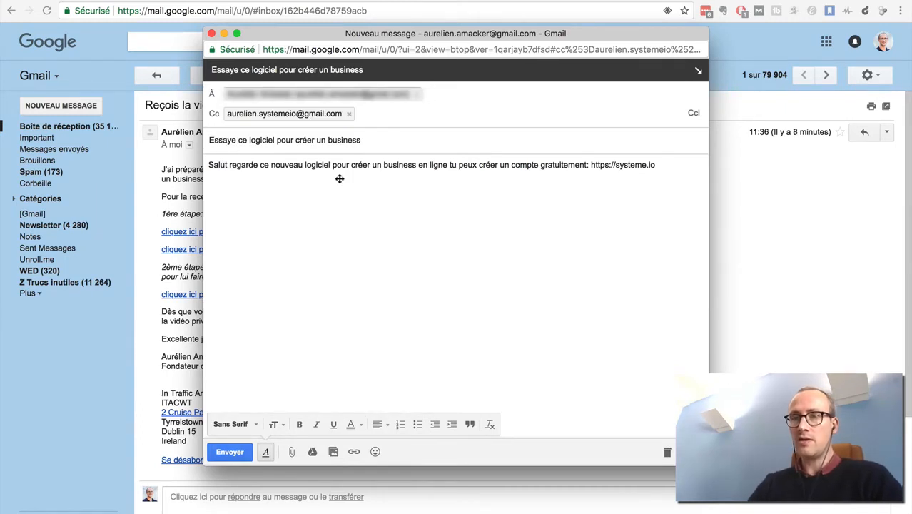
click(233, 453)
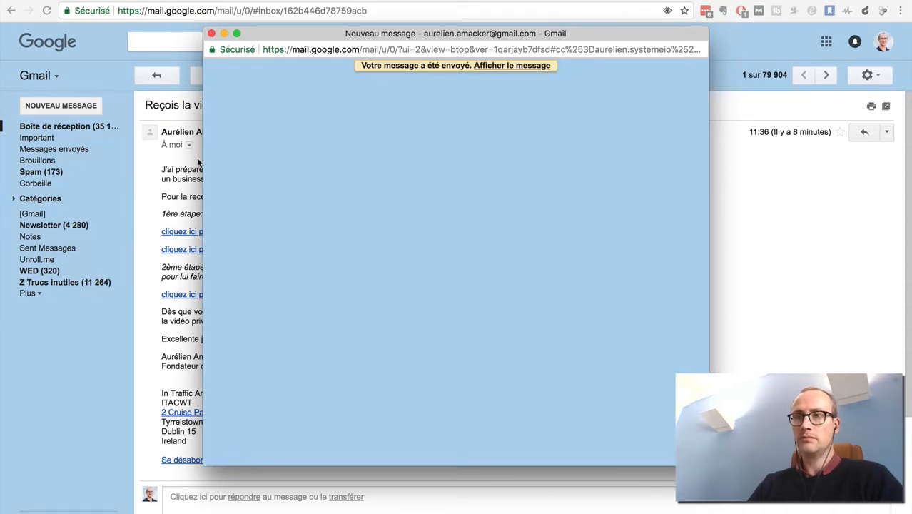
click(211, 34)
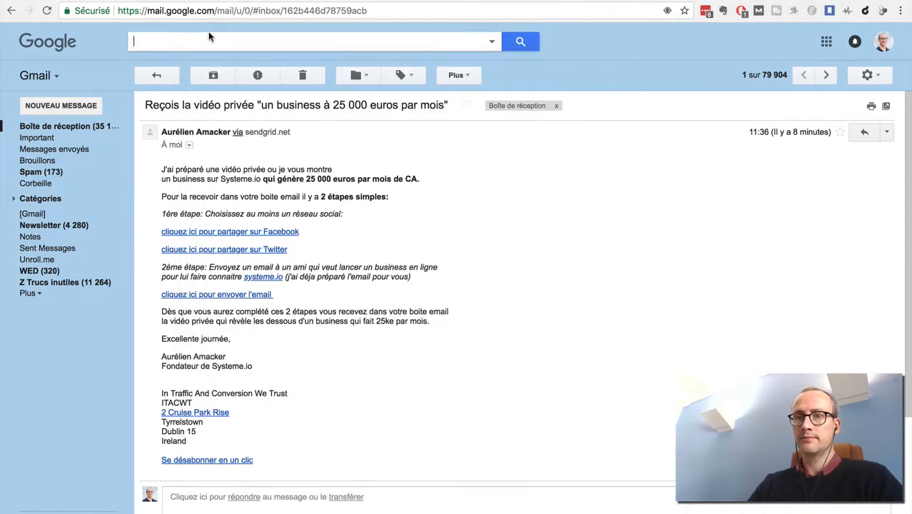
Step: Open the message "Essaye ce logiciel pour créer un business" from the inbox to check it, and switch to the Zapier dashboard
click(66, 127)
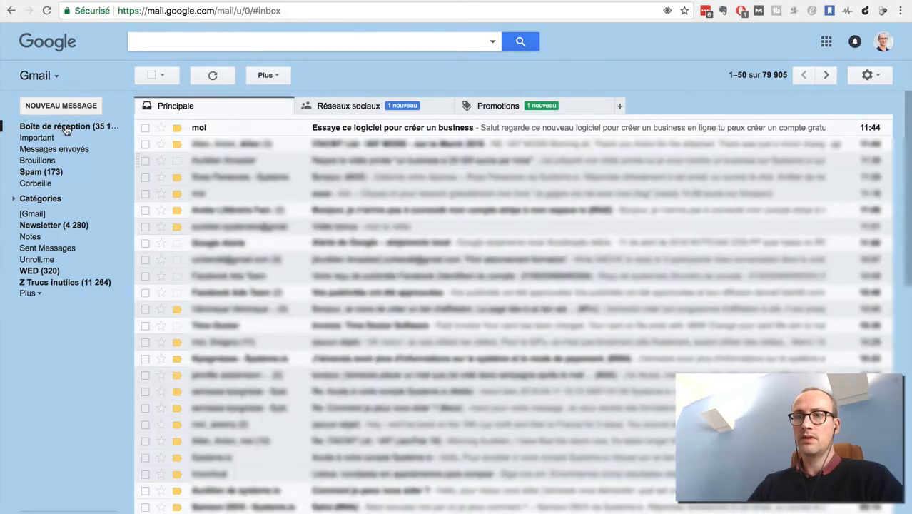
click(544, 134)
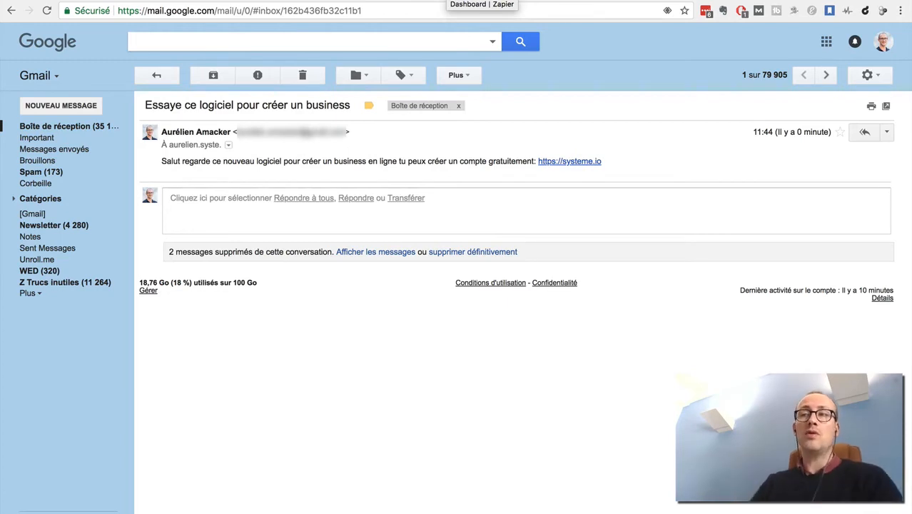
click(482, 4)
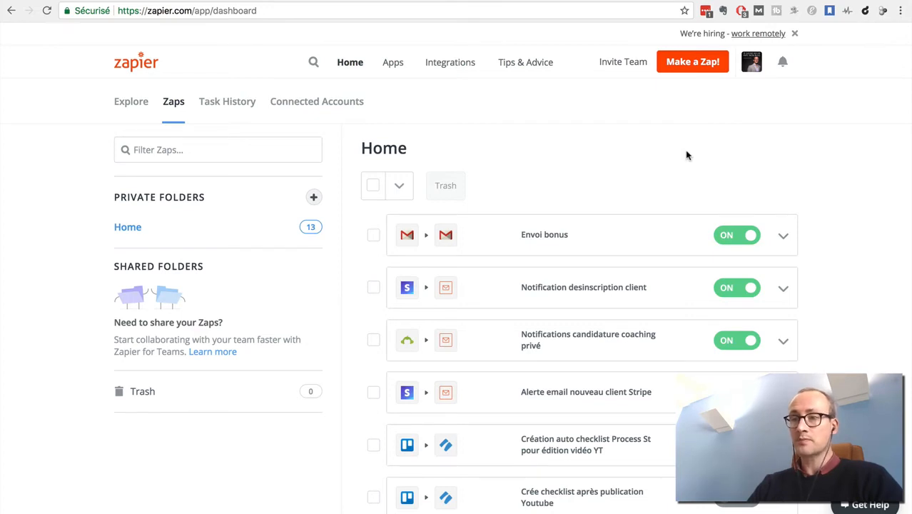
Step: Open the "Envoi bonus" Zap for editing and review its Gmail New Email trigger's app, event, account and mailbox options
click(784, 238)
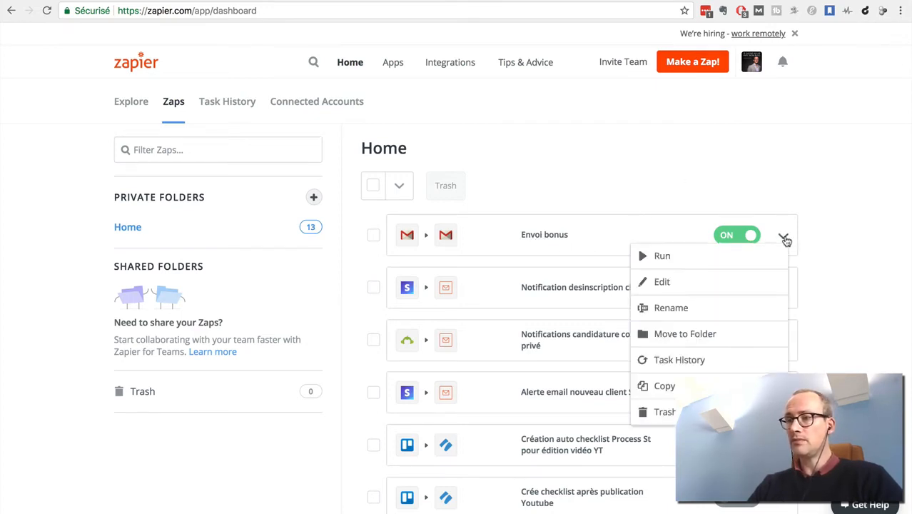
click(705, 287)
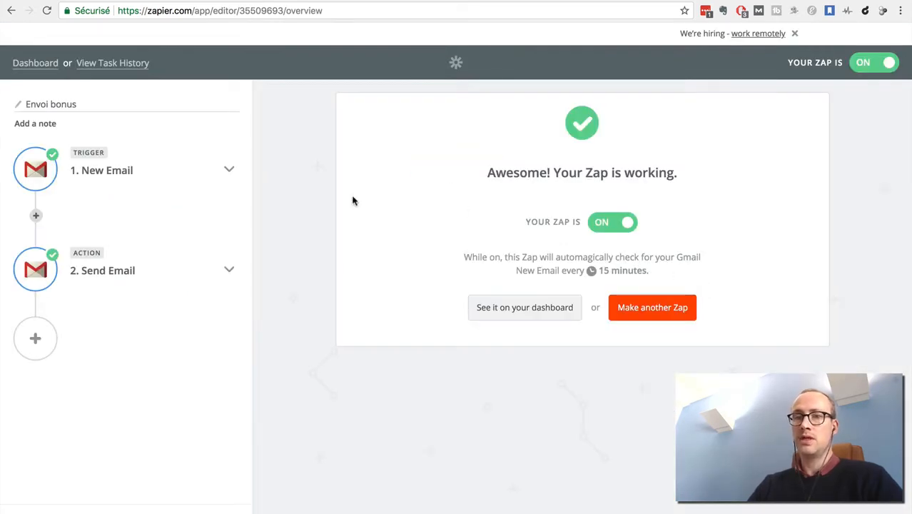
click(97, 178)
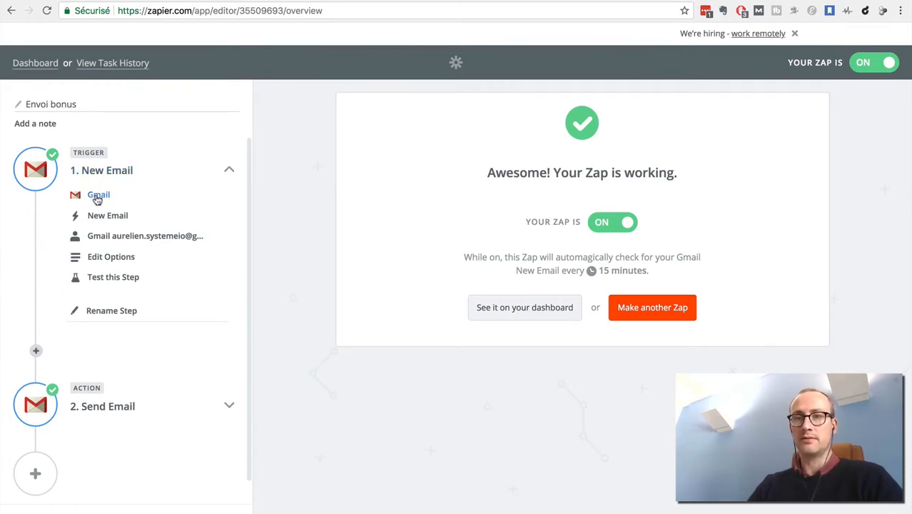
click(96, 197)
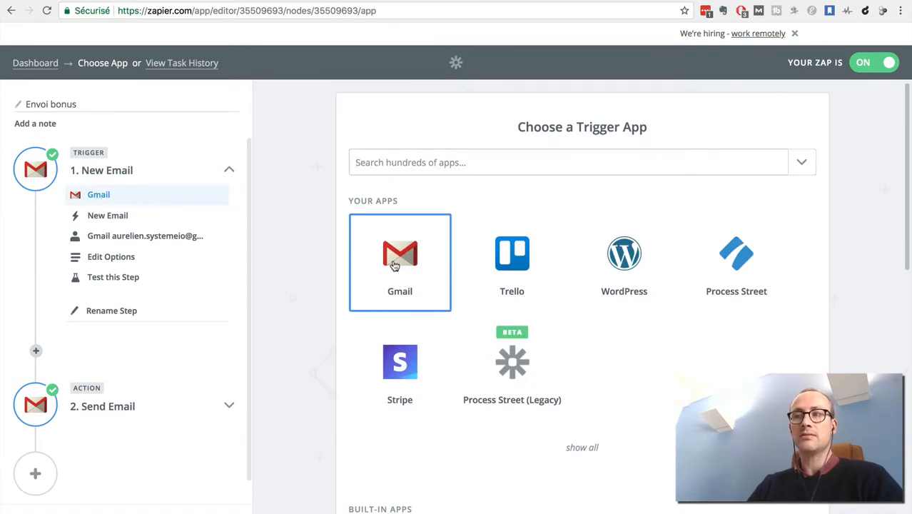
click(101, 216)
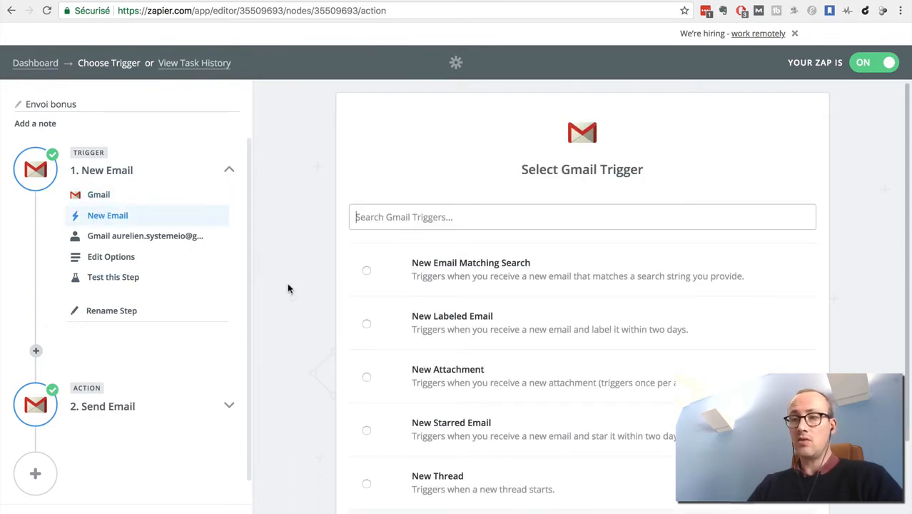
scroll(288, 289, down, 2)
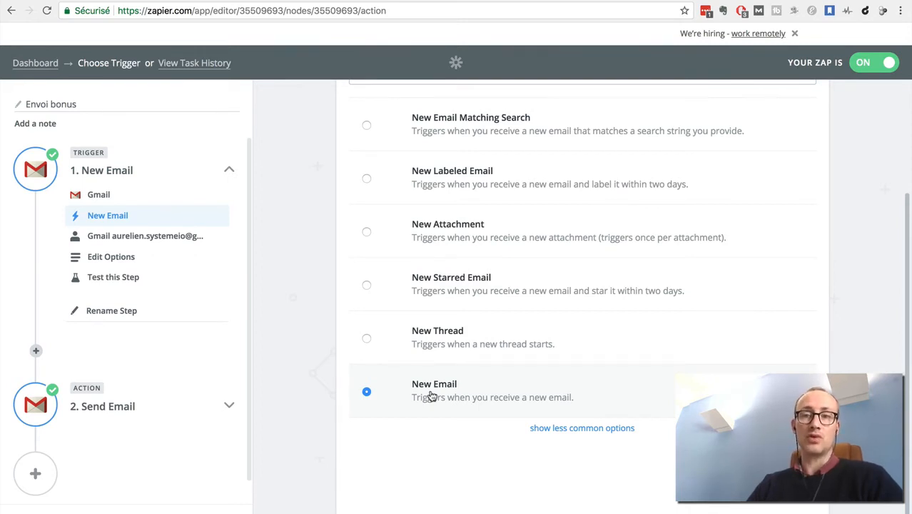
click(132, 242)
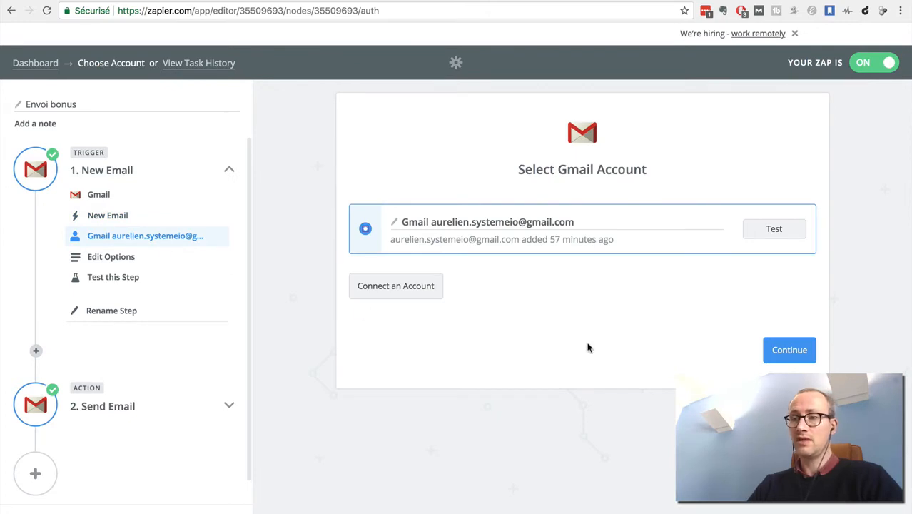
click(112, 258)
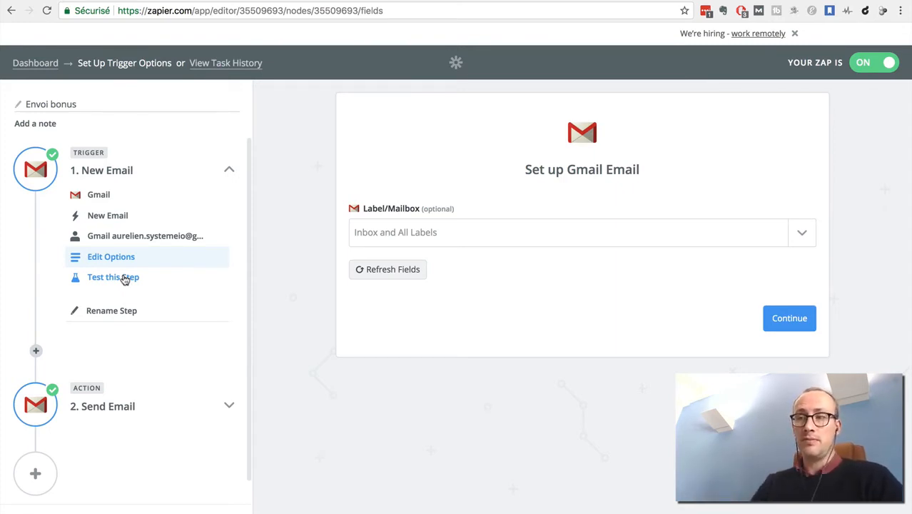
Step: Review the Send Email action of the "Envoi bonus" Zap, checking its app, action type and connected Gmail account
click(101, 408)
scroll(102, 411, down, 3)
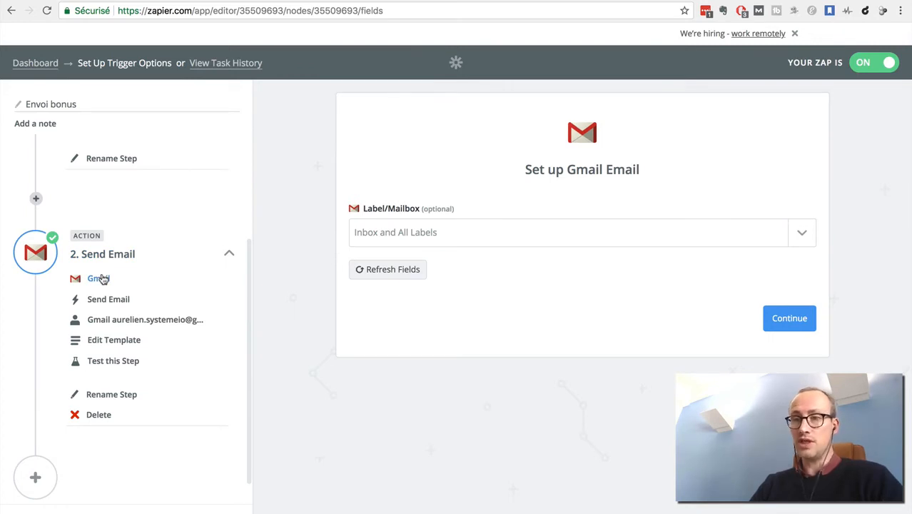
click(102, 278)
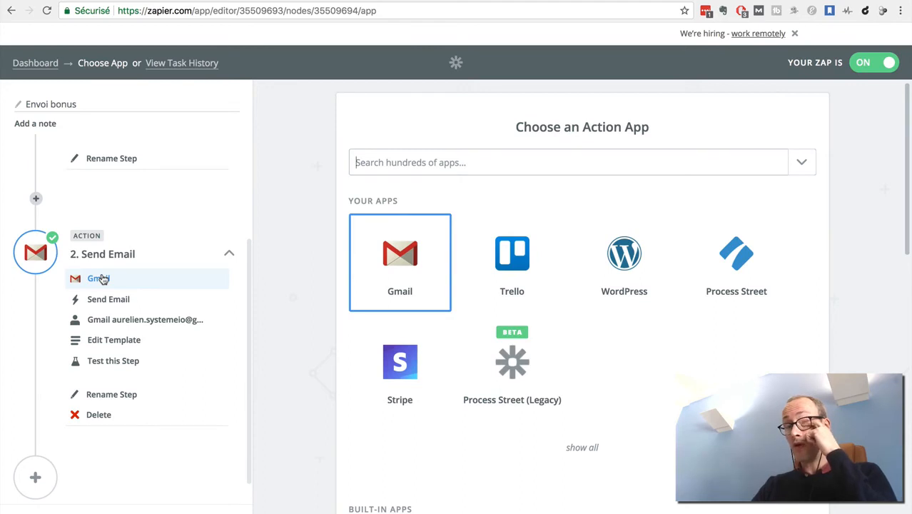
click(100, 300)
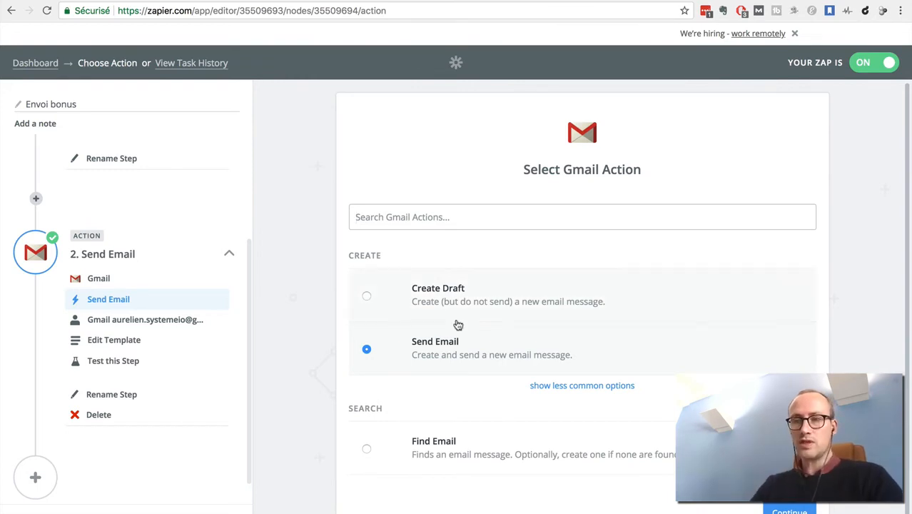
click(144, 322)
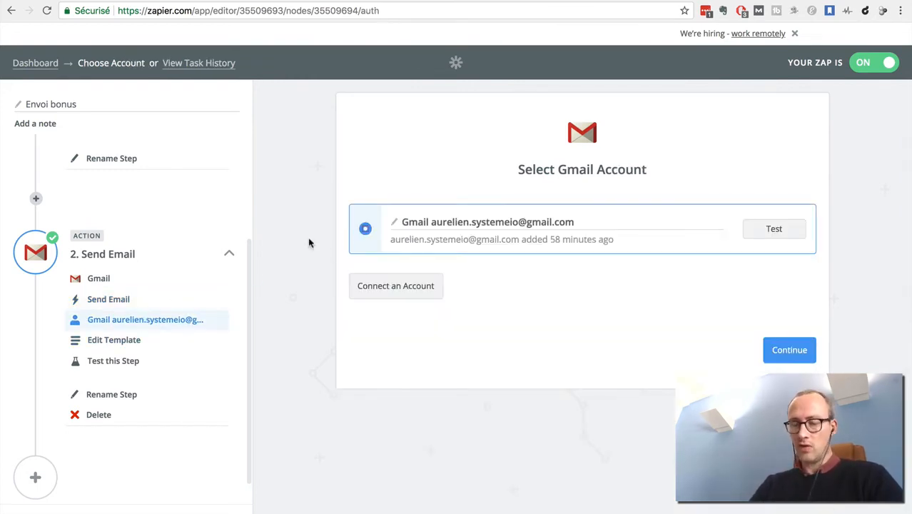
Step: Examine the Send Email action's template, from the recipient field through the subject and body to the end of the form
click(128, 340)
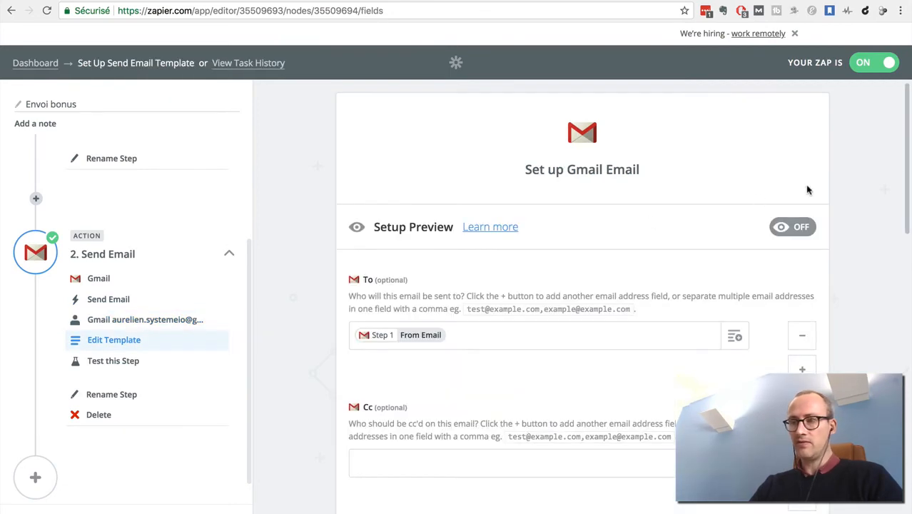
scroll(820, 262, down, 2)
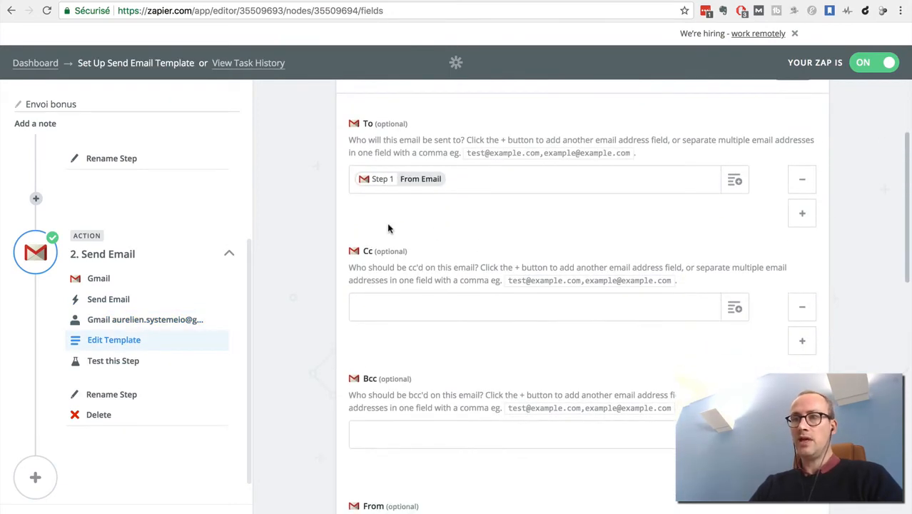
scroll(286, 220, up, 1)
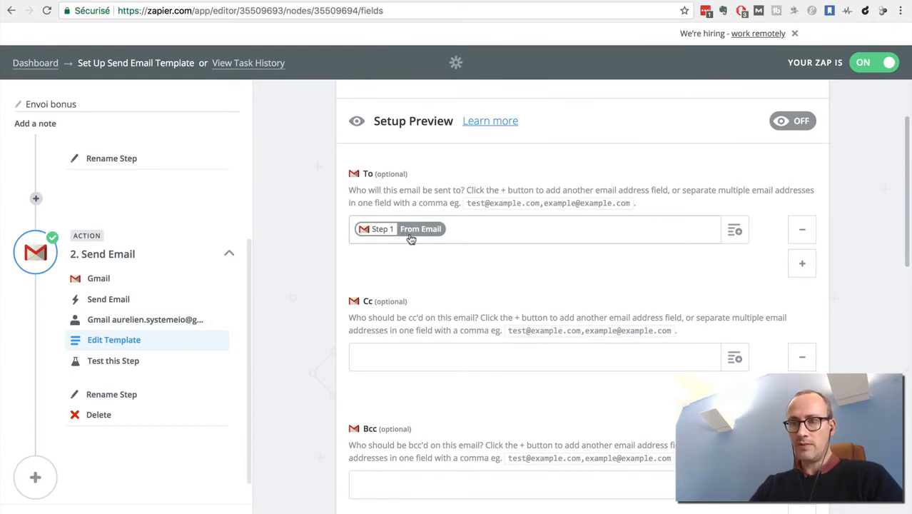
scroll(291, 371, down, 5)
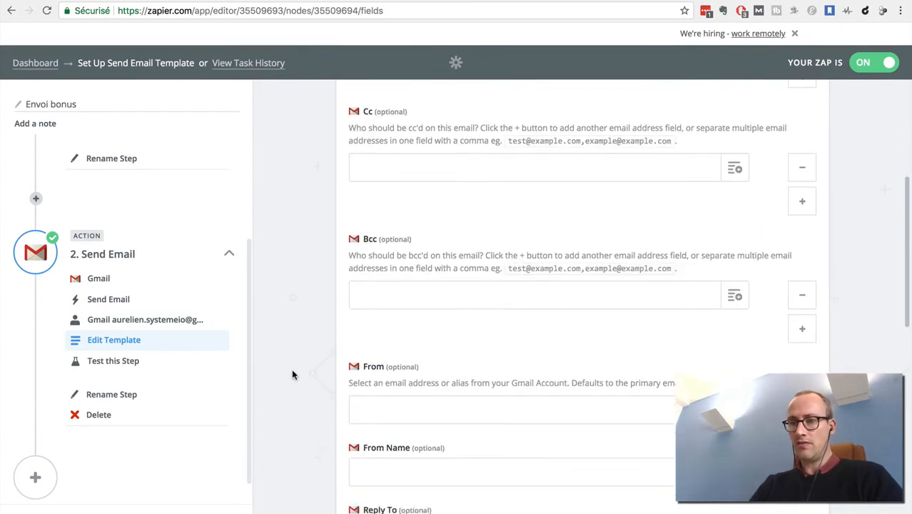
scroll(292, 373, down, 2)
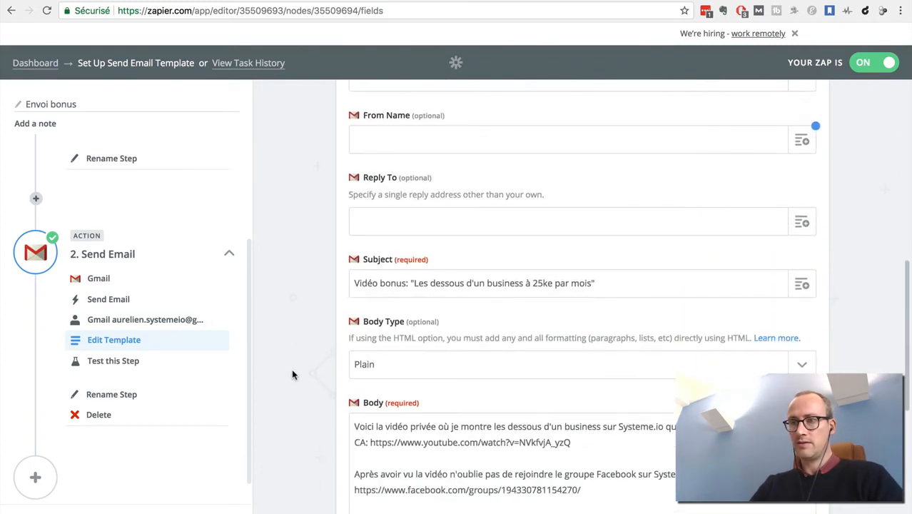
scroll(291, 374, down, 1)
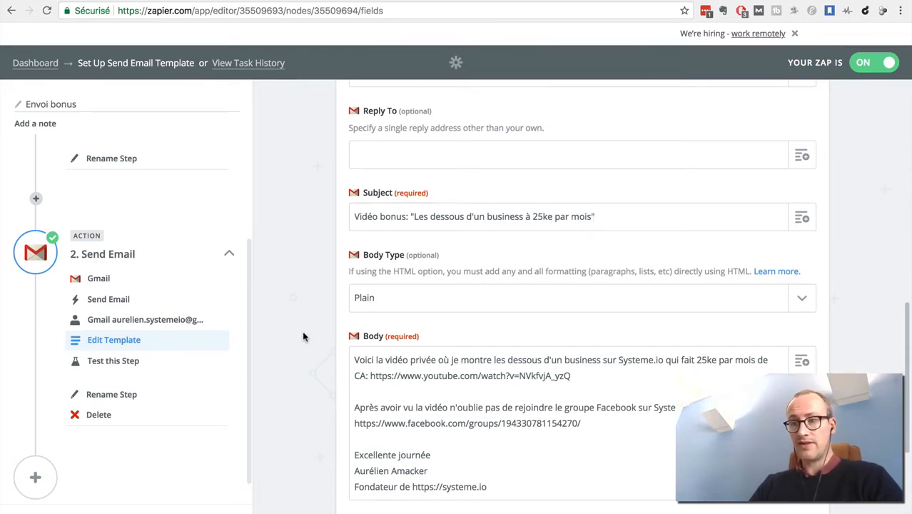
scroll(302, 337, down, 1)
scroll(303, 336, down, 3)
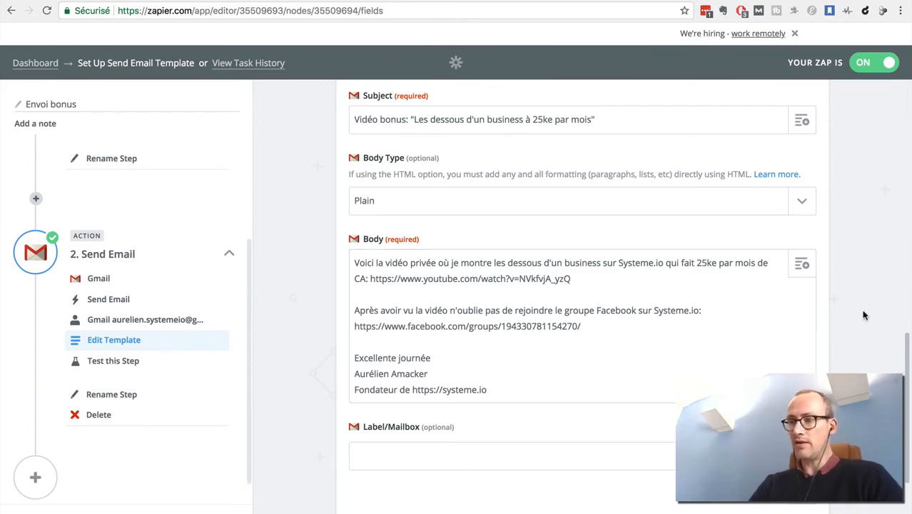
scroll(864, 316, down, 3)
scroll(864, 316, up, 15)
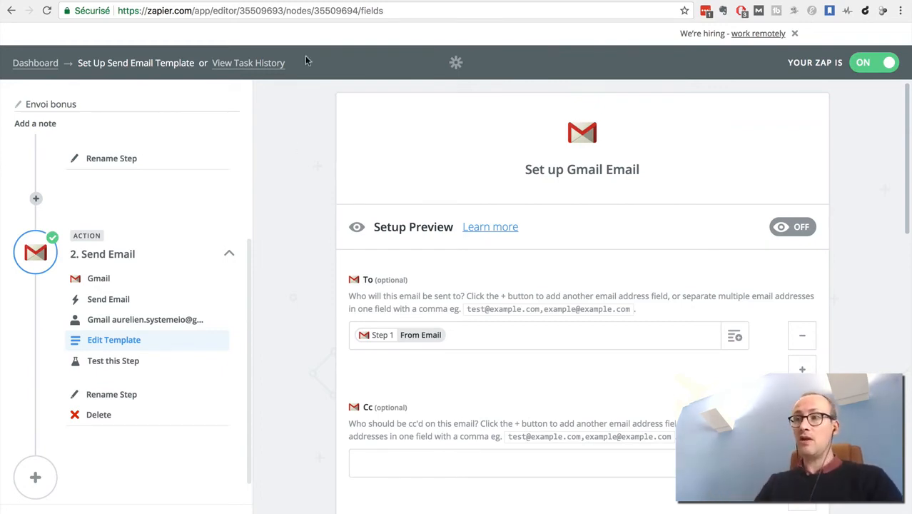
Step: Switch to Gmail to check the inbox for the bonus email, and return to the Zap editor in Zapier
key(ctrl+Tab)
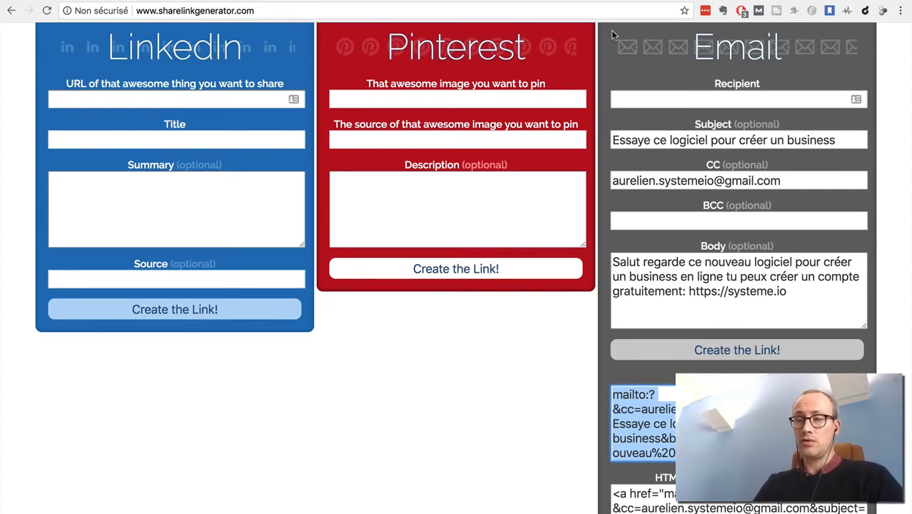
key(ctrl+Tab)
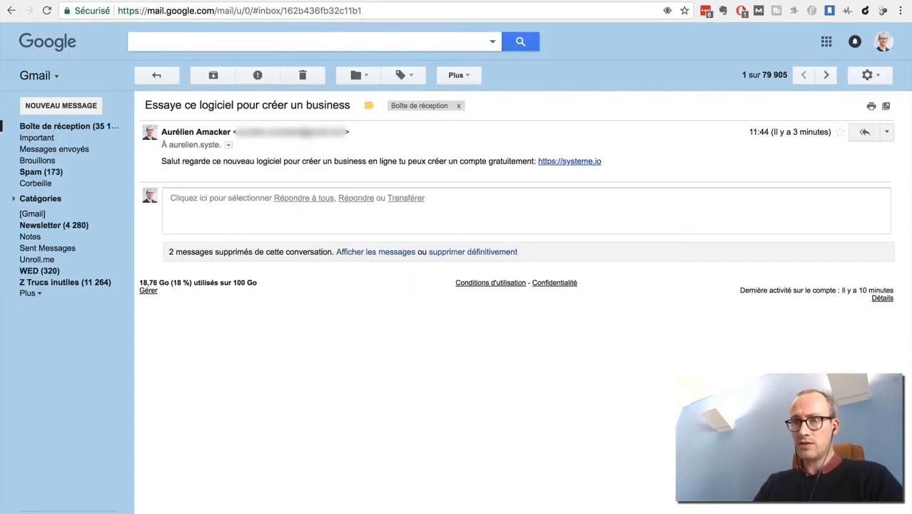
click(55, 127)
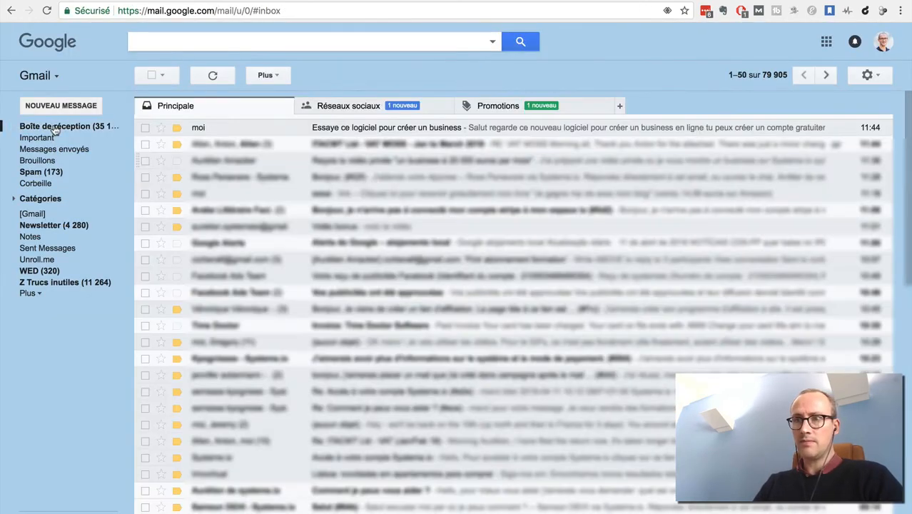
key(ctrl+shift+Tab)
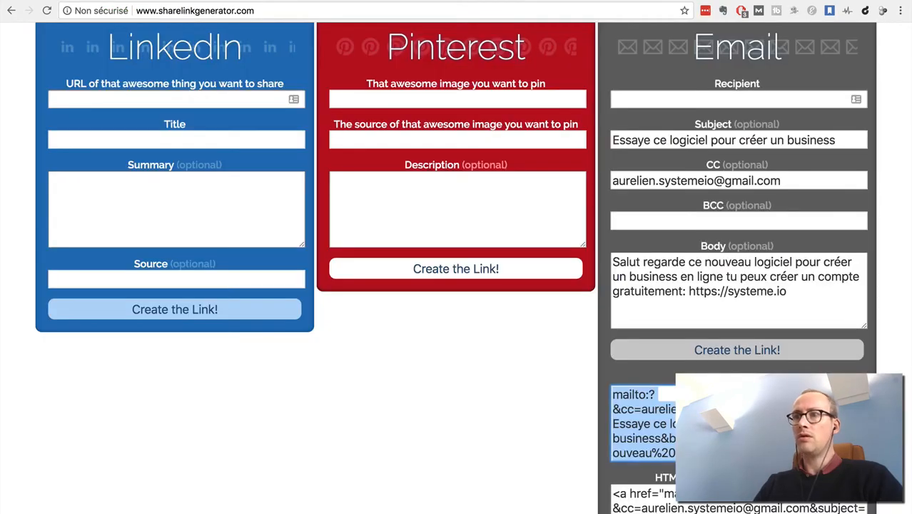
key(ctrl+shift+Tab)
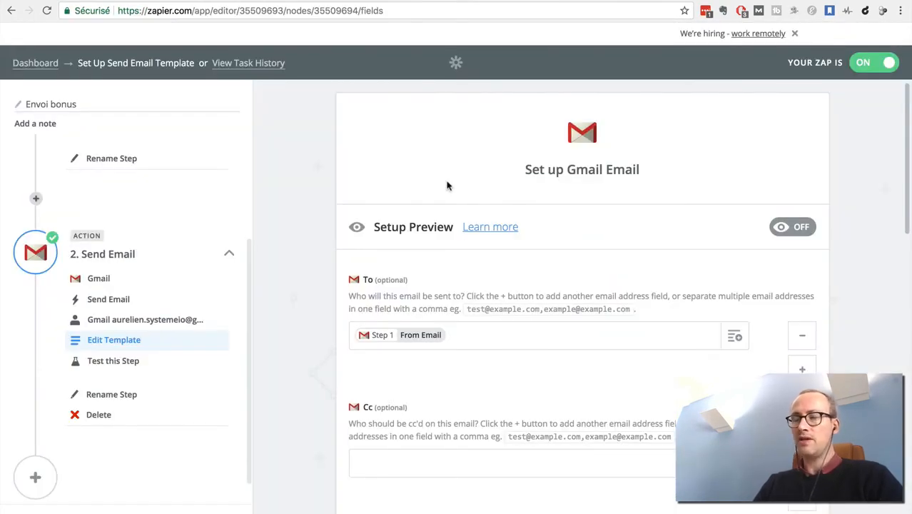
Step: Return to the Zapier dashboard, run the "Envoi bonus" Zap manually and dismiss the run status
click(32, 64)
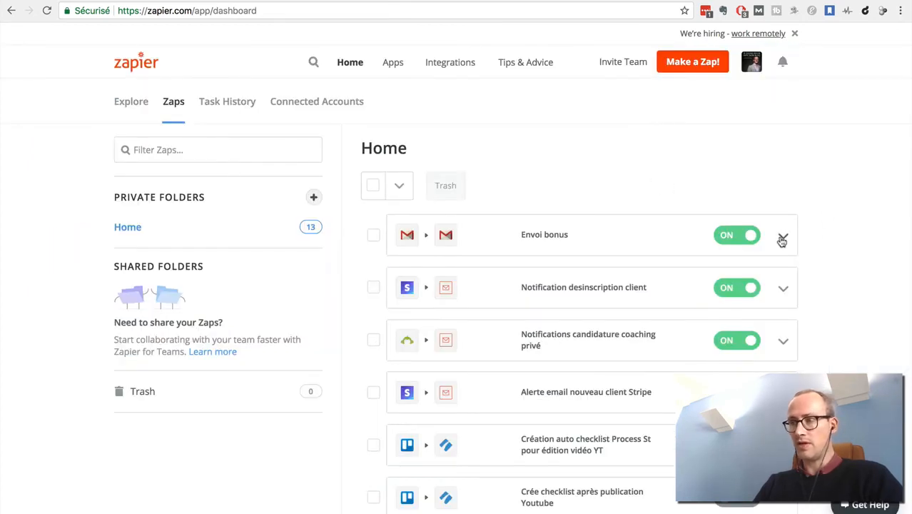
click(782, 238)
click(735, 259)
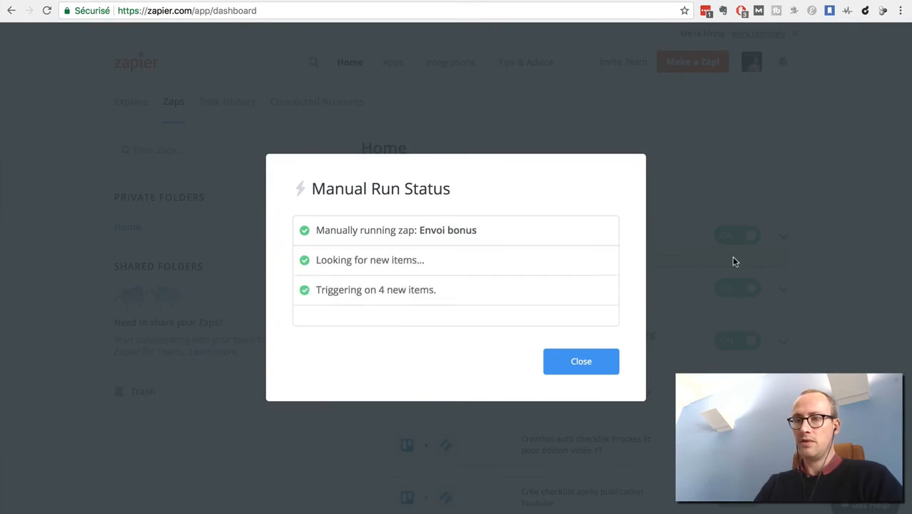
click(581, 362)
Step: Read the "Vidéo bonus: Les dessous d'un business à 25ke par mois" email in Gmail, and switch to the Systeme.io campaign email editor
key(ctrl+Tab)
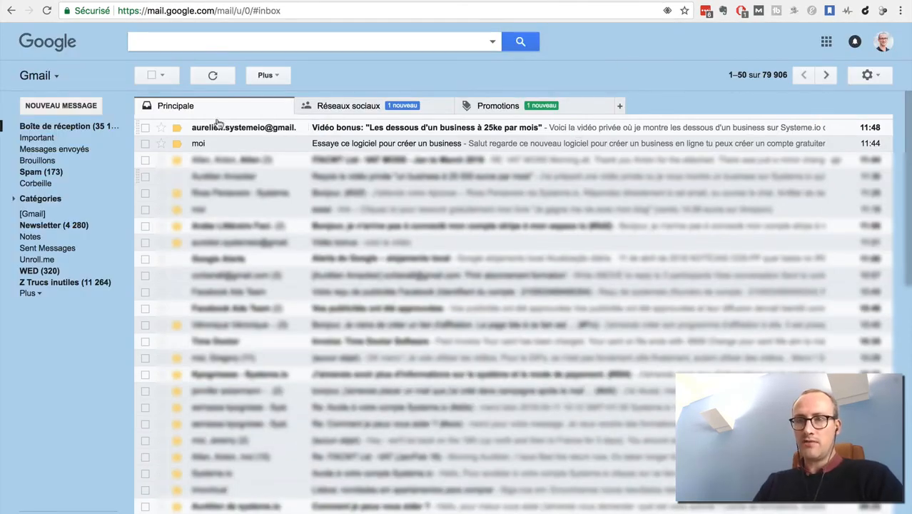
click(632, 131)
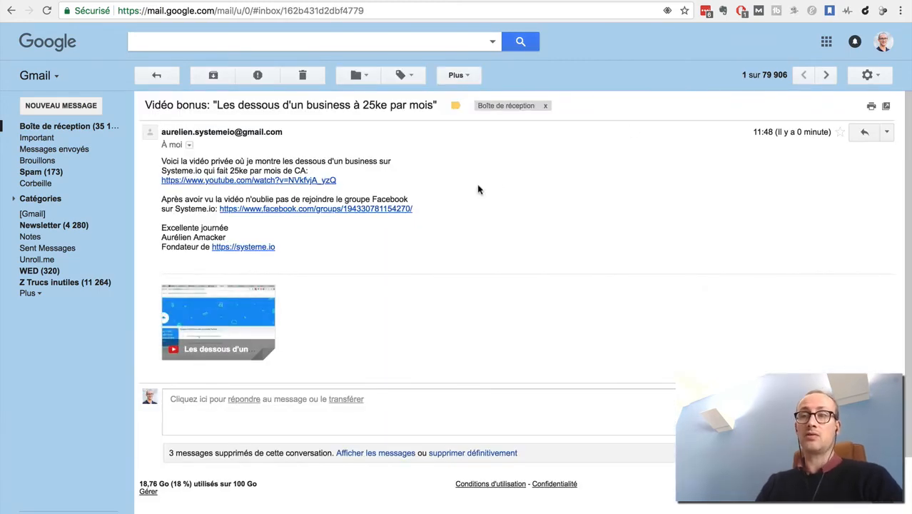
key(ctrl+Tab)
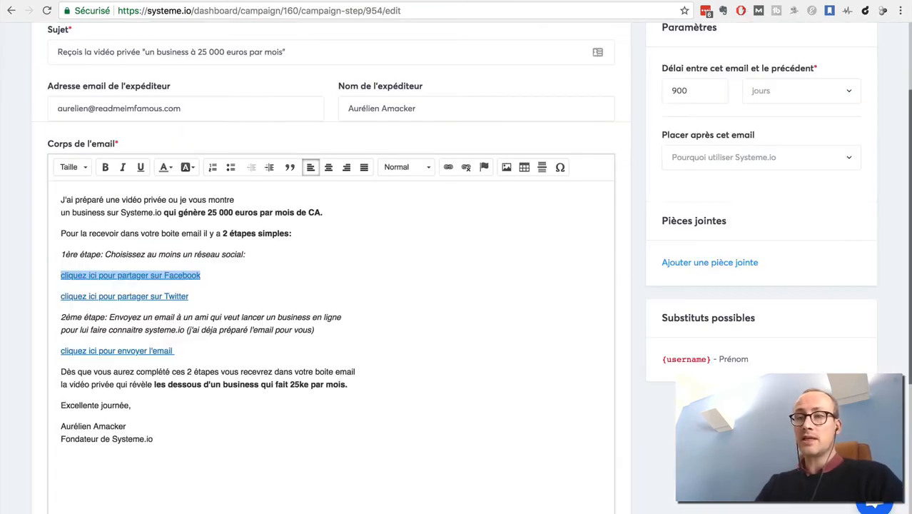